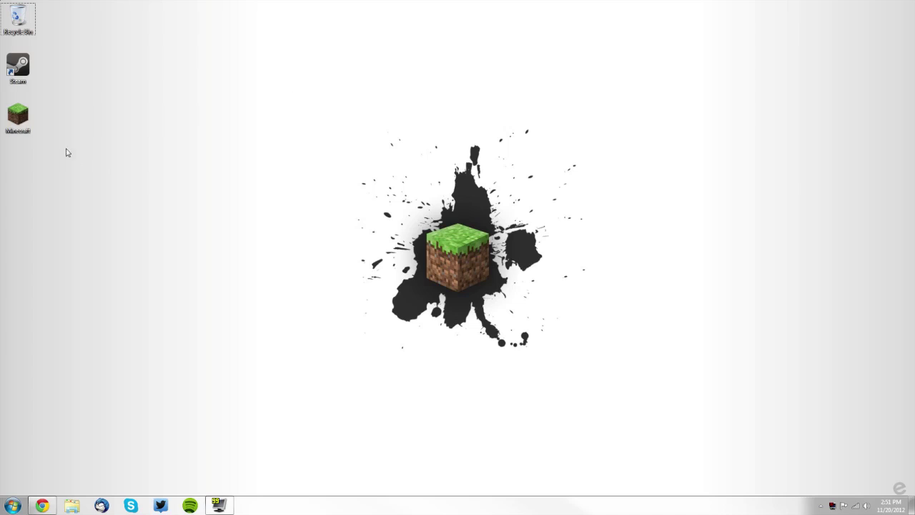
- Run the Minecraft launcher with Force update enabled so it downloads 1.4.5, then quit the game
double_click(26, 123)
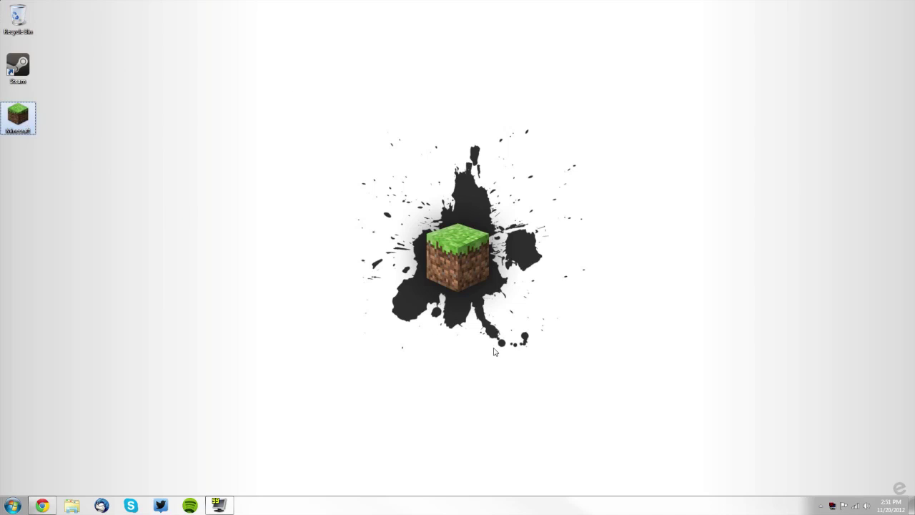
click(636, 334)
click(464, 247)
click(522, 277)
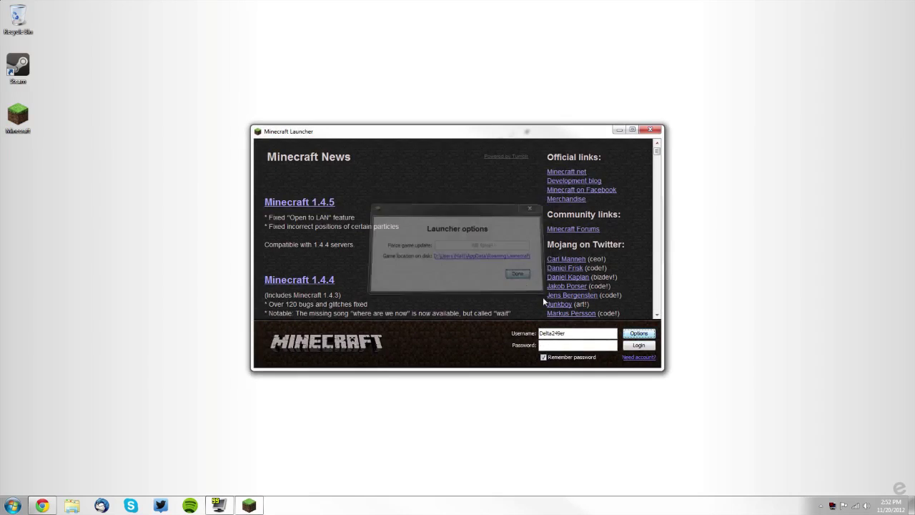
click(626, 347)
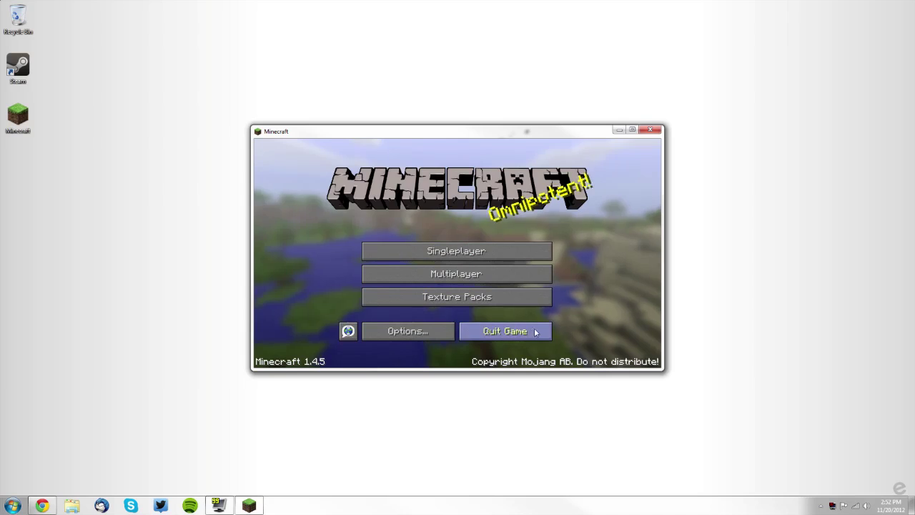
click(535, 331)
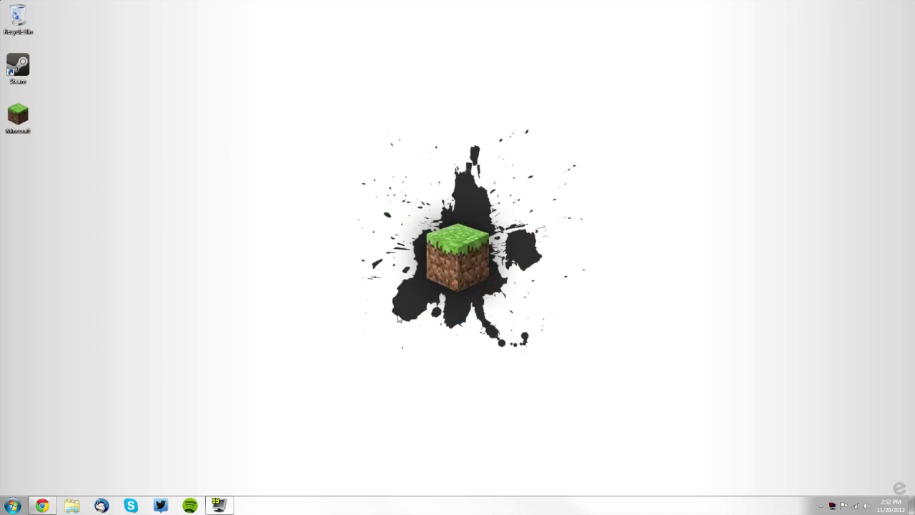
- Save ModLoader 1.4.5 from the forum mods post as ModLoader.zip on the Desktop
click(43, 505)
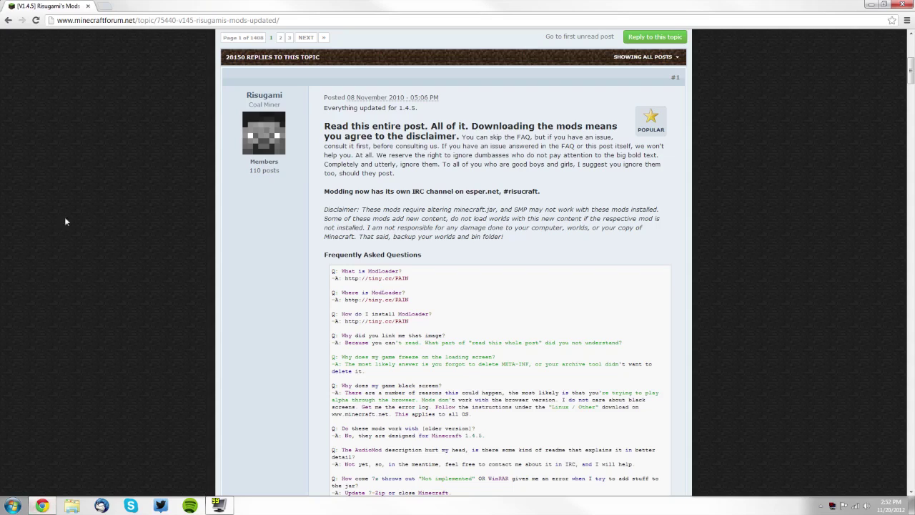
scroll(298, 280, down, 1)
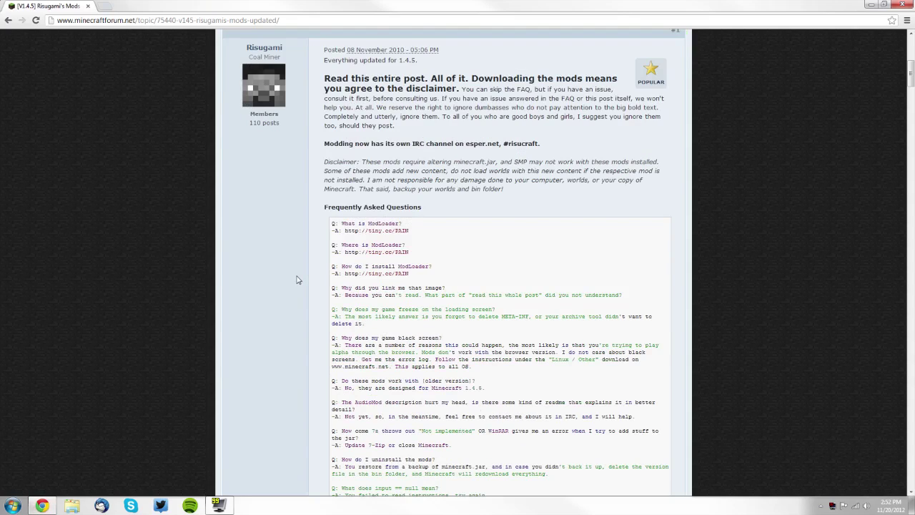
scroll(298, 279, down, 15)
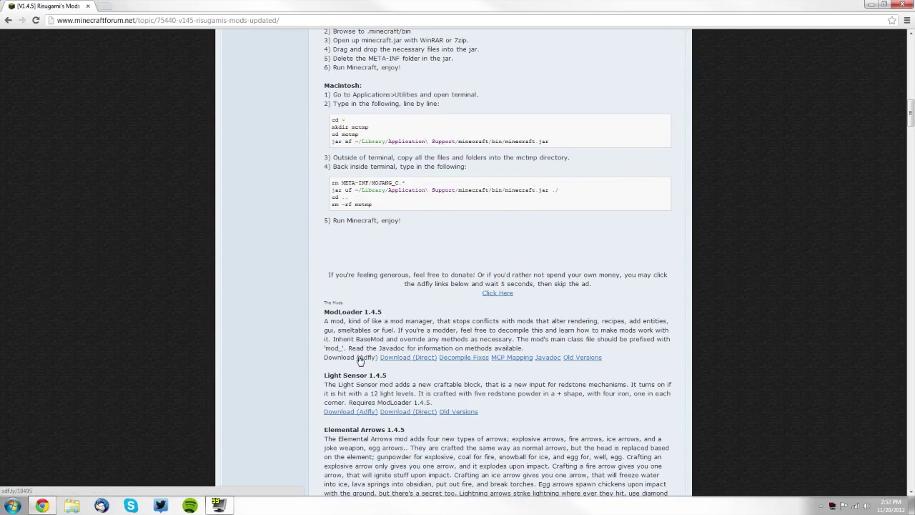
click(384, 357)
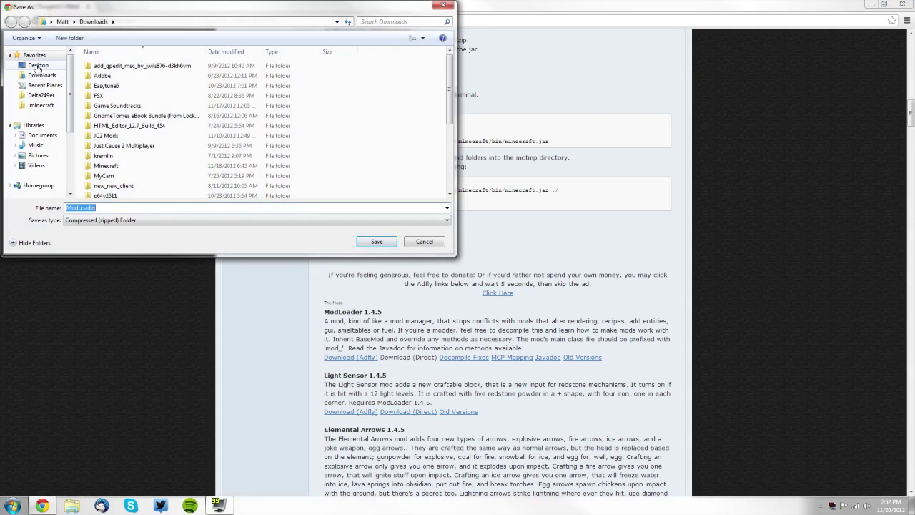
click(37, 66)
click(376, 241)
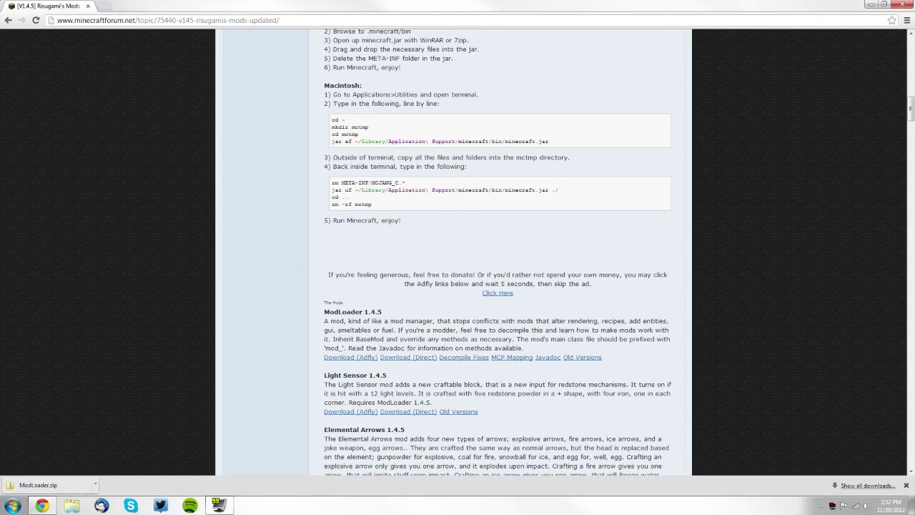
click(870, 5)
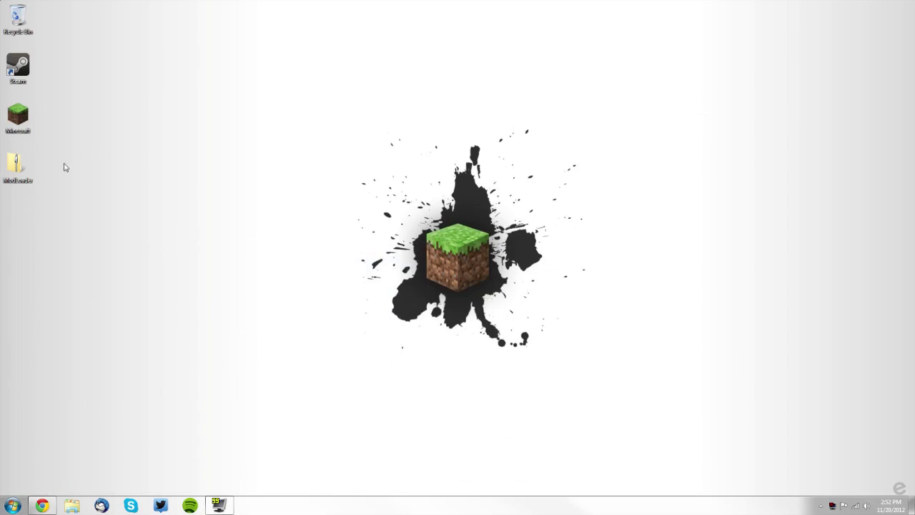
- Extract ModLoader.zip into a ModLoader folder on the Desktop and close the Explorer windows
drag(18, 163, 460, 219)
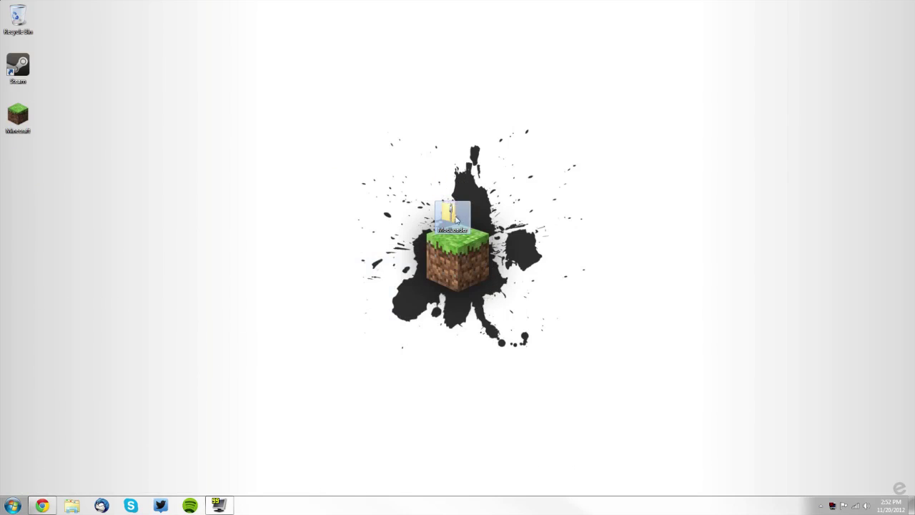
right_click(453, 224)
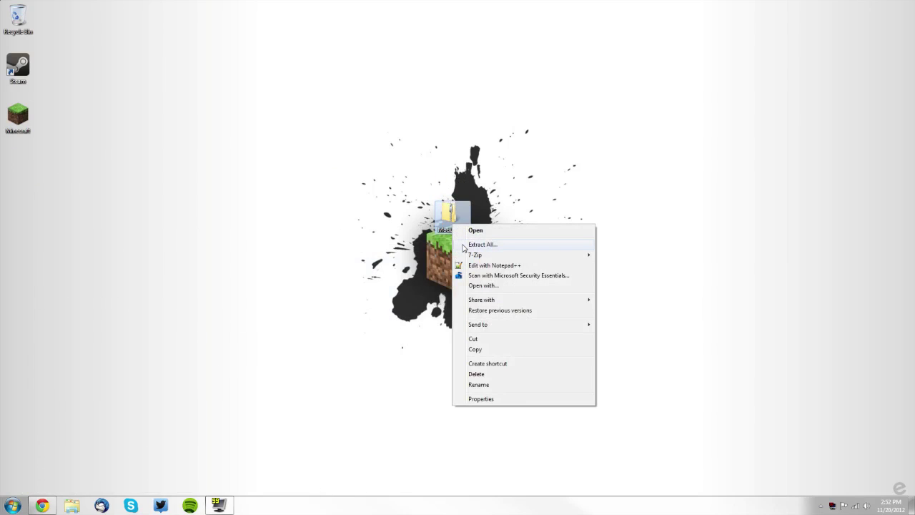
click(479, 244)
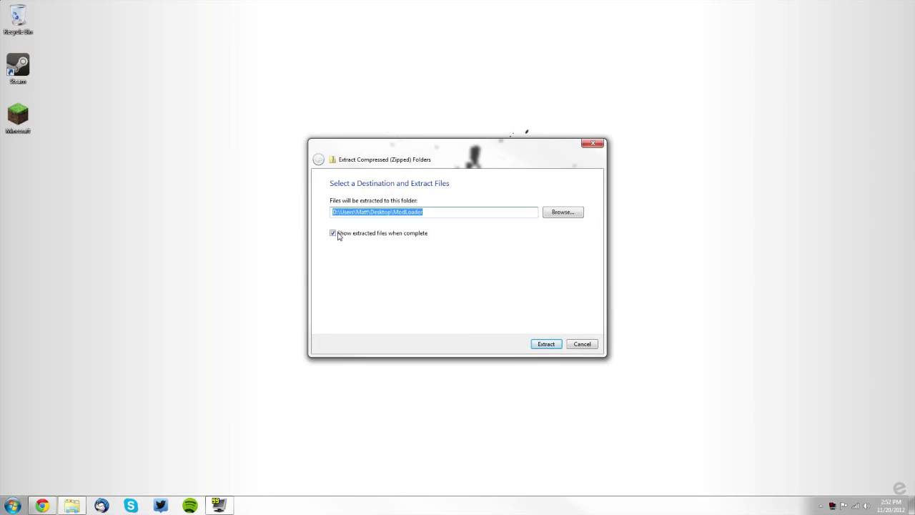
click(554, 348)
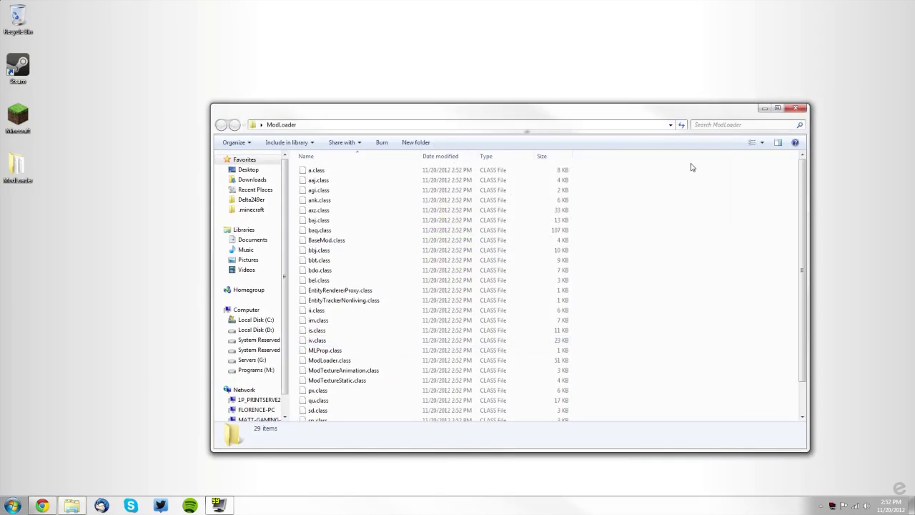
click(762, 109)
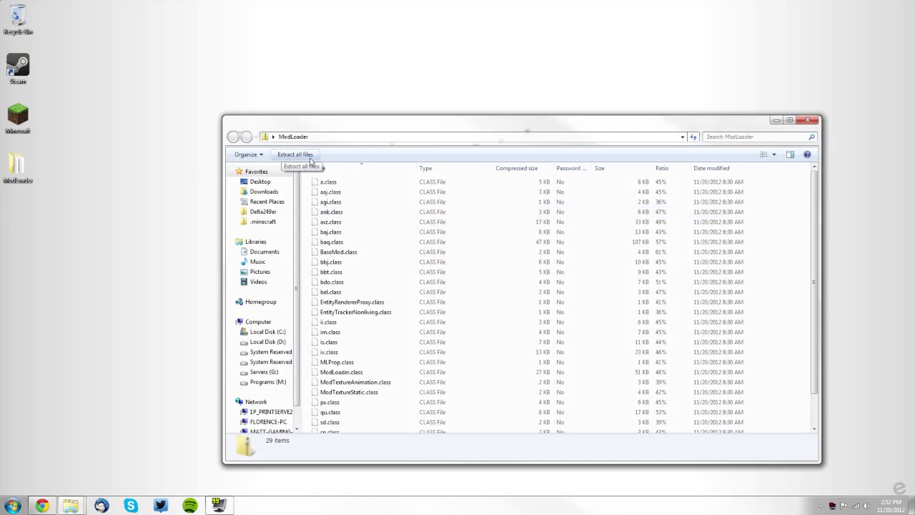
click(807, 120)
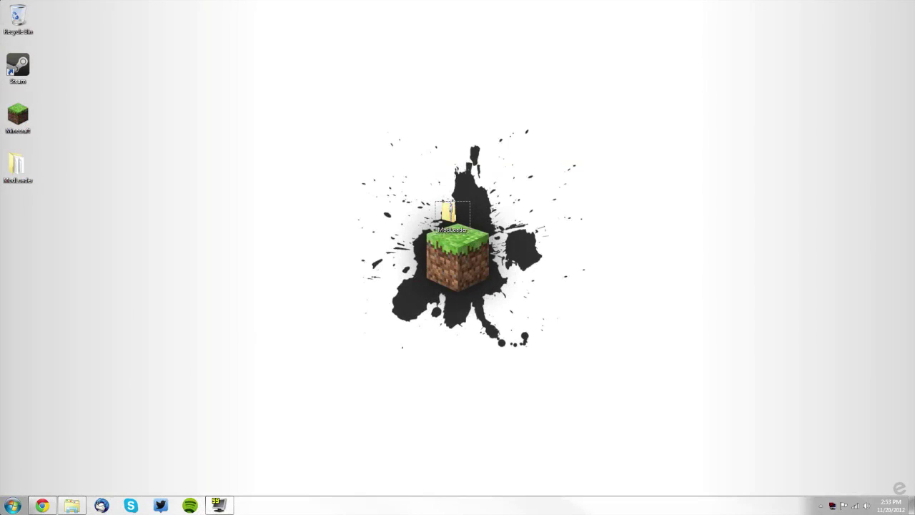
click(15, 506)
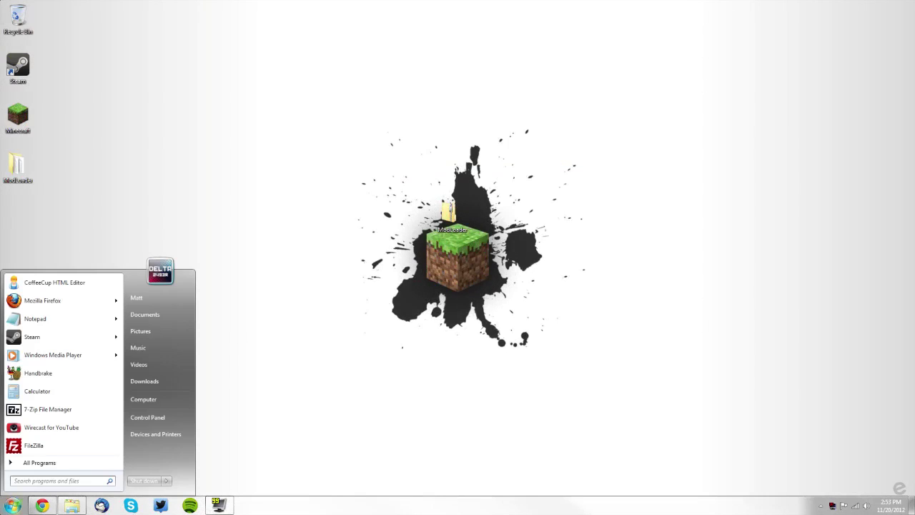
- Browse from %appdata% into .minecraft\bin and locate minecraft.jar
text(%appdata%)
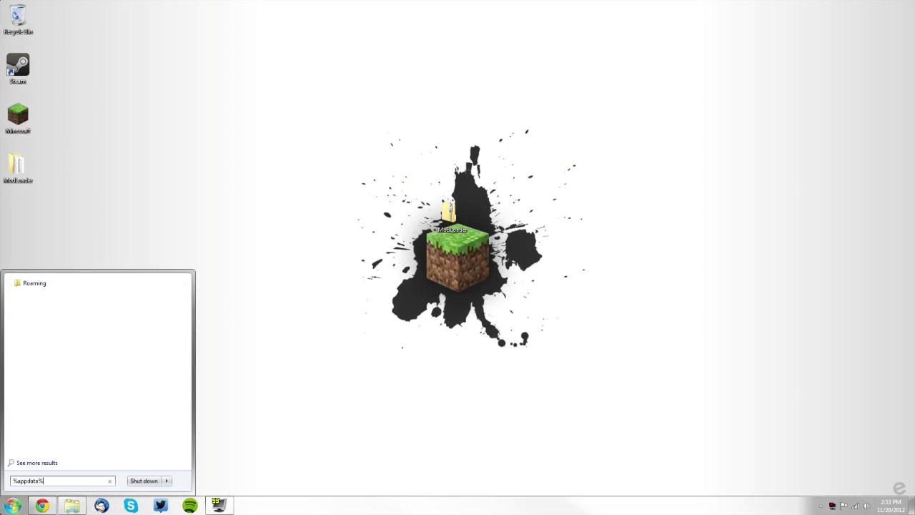
click(31, 284)
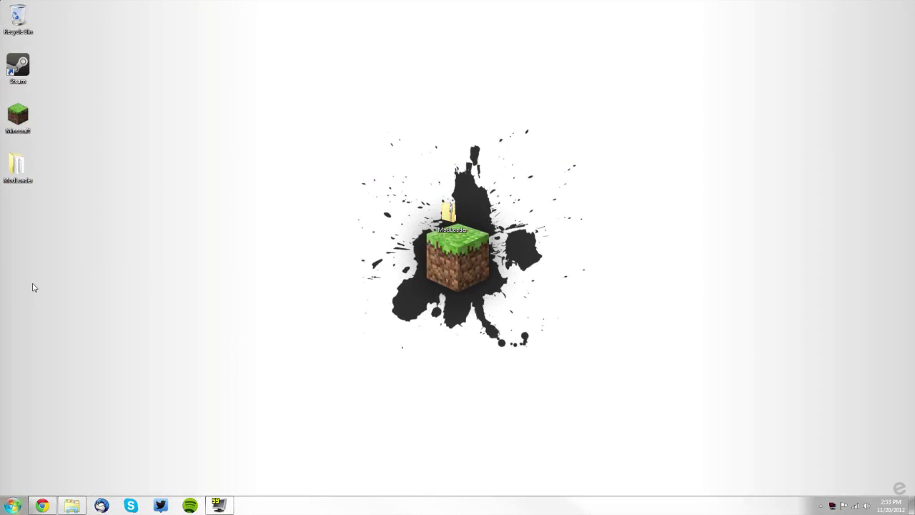
double_click(343, 194)
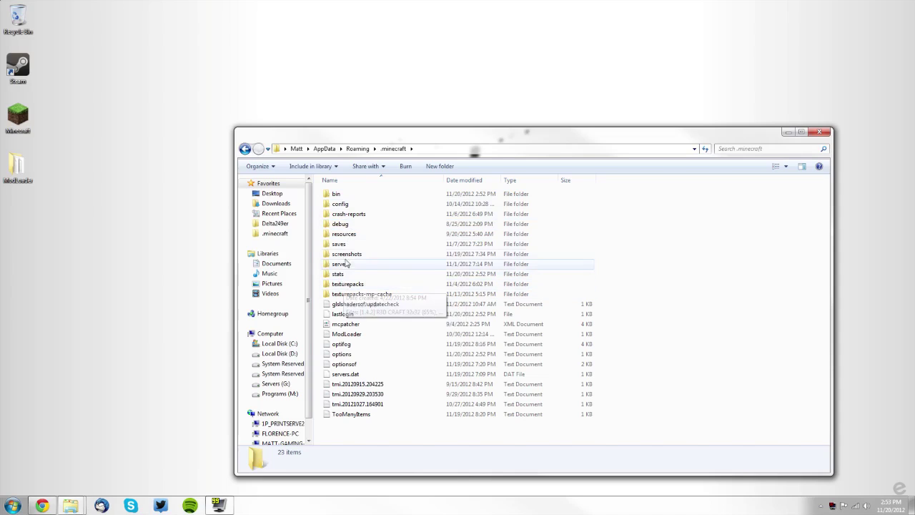
double_click(336, 195)
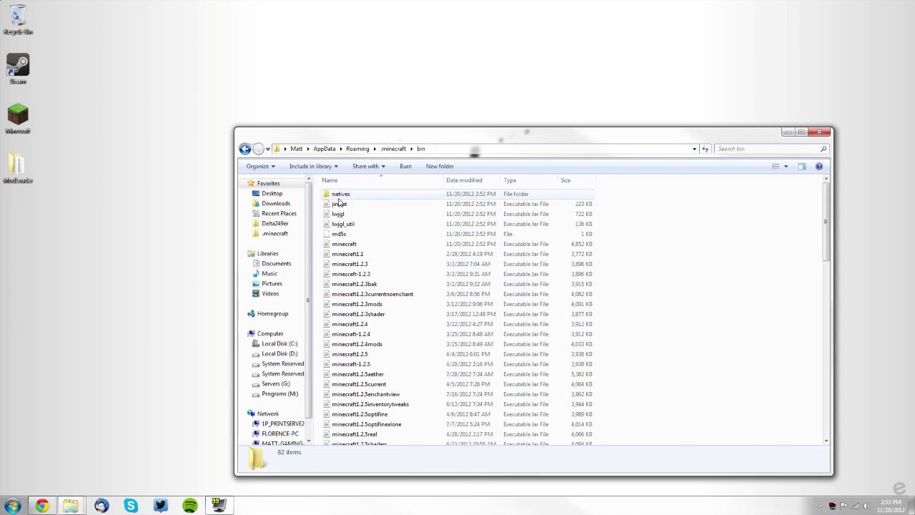
click(347, 246)
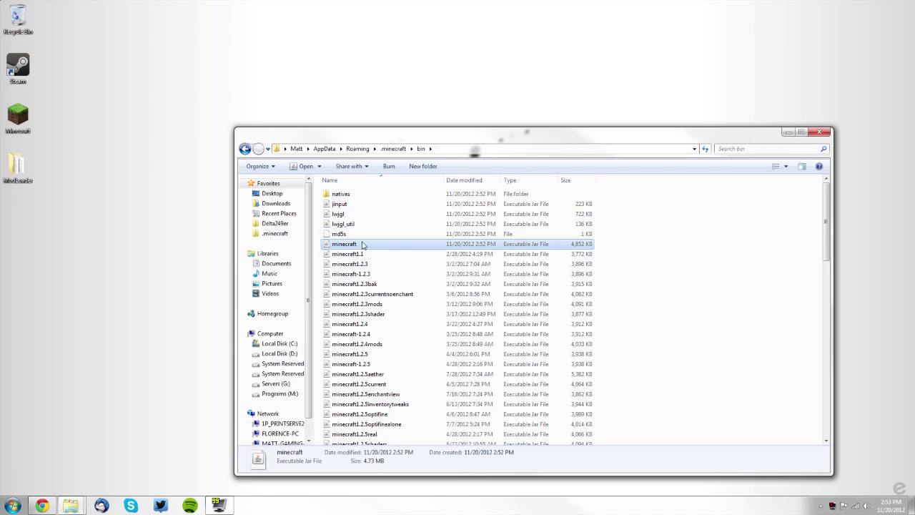
right_click(361, 245)
mouse_move(390, 262)
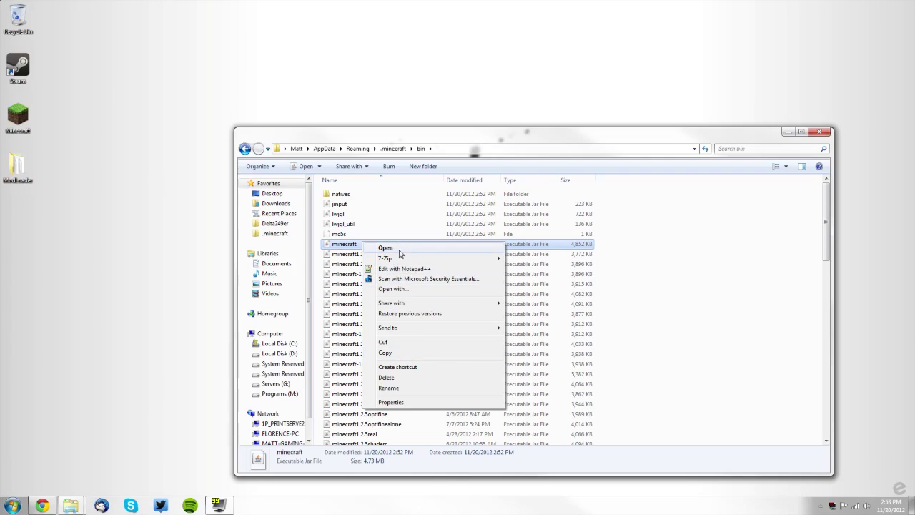
click(211, 278)
- Launch 7-Zip File Manager by searching for 7-zip
click(13, 505)
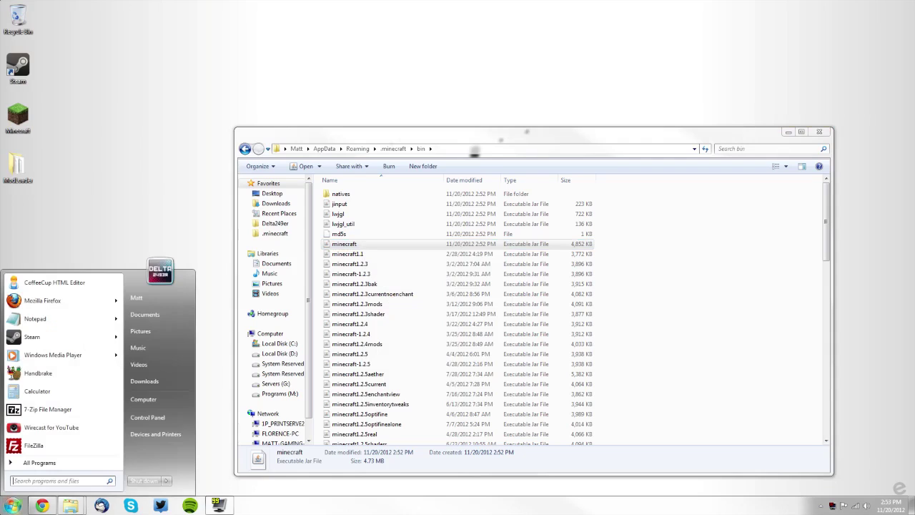
text(7-zip)
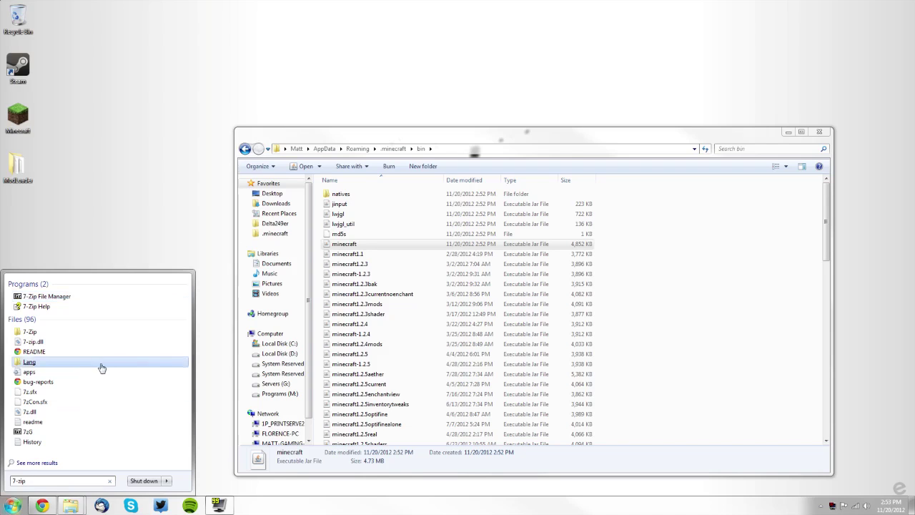
click(41, 296)
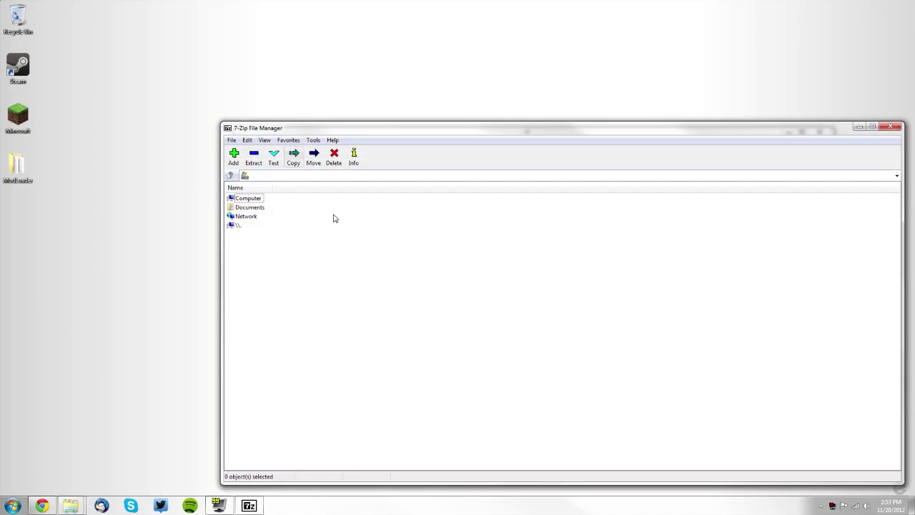
- Open minecraft.jar from D:\Users\...\AppData\Roaming\.minecraft\bin in 7-Zip
double_click(244, 200)
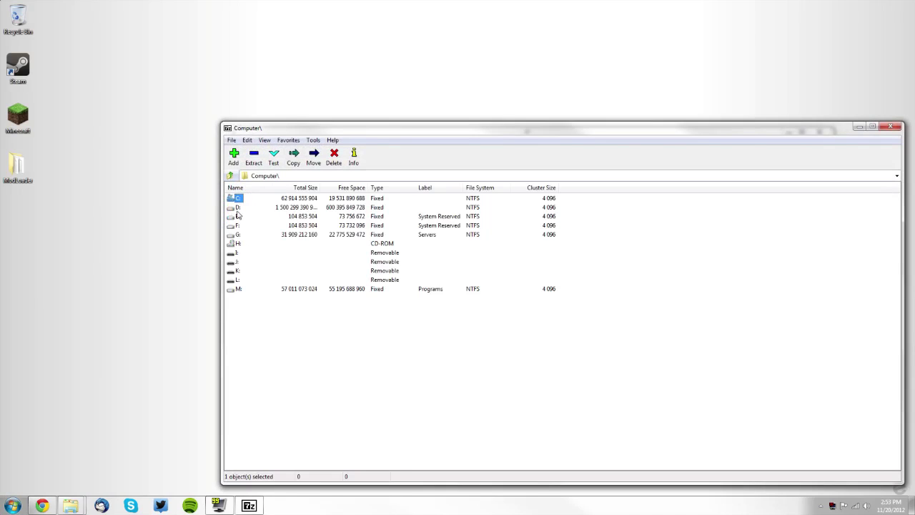
double_click(233, 208)
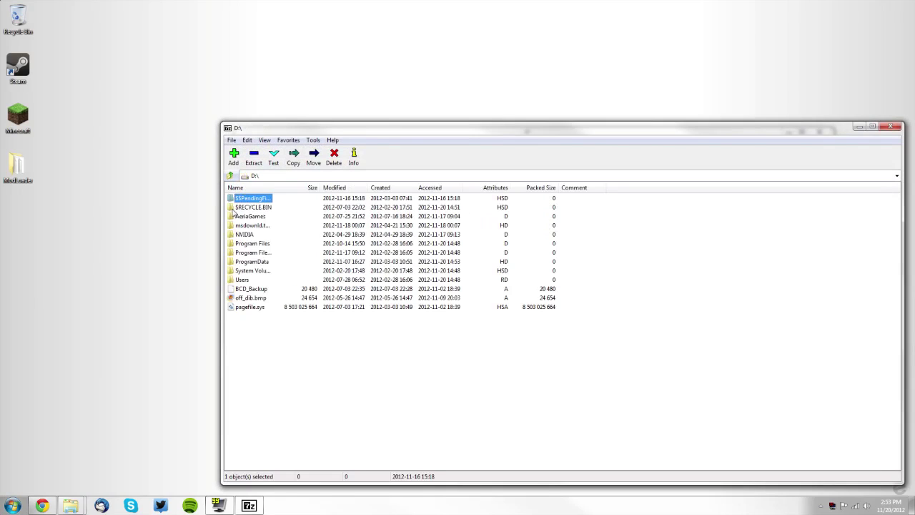
double_click(240, 280)
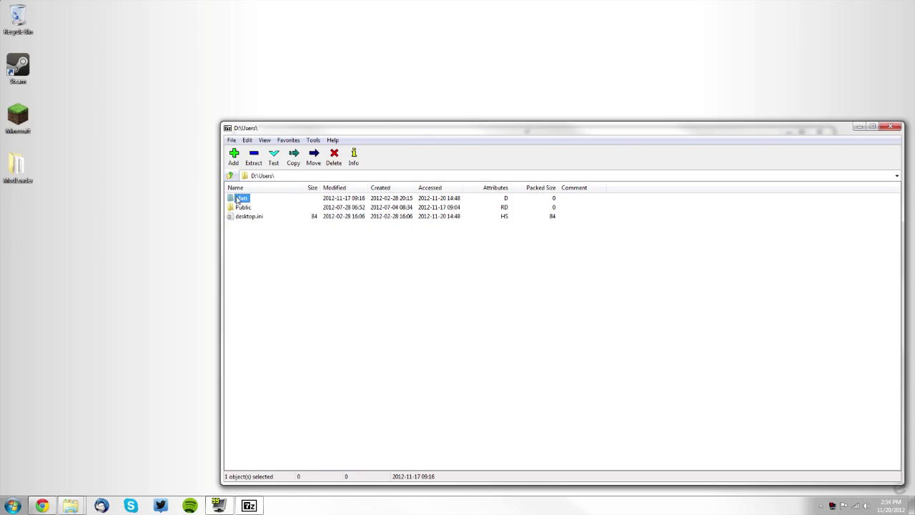
double_click(240, 198)
double_click(238, 198)
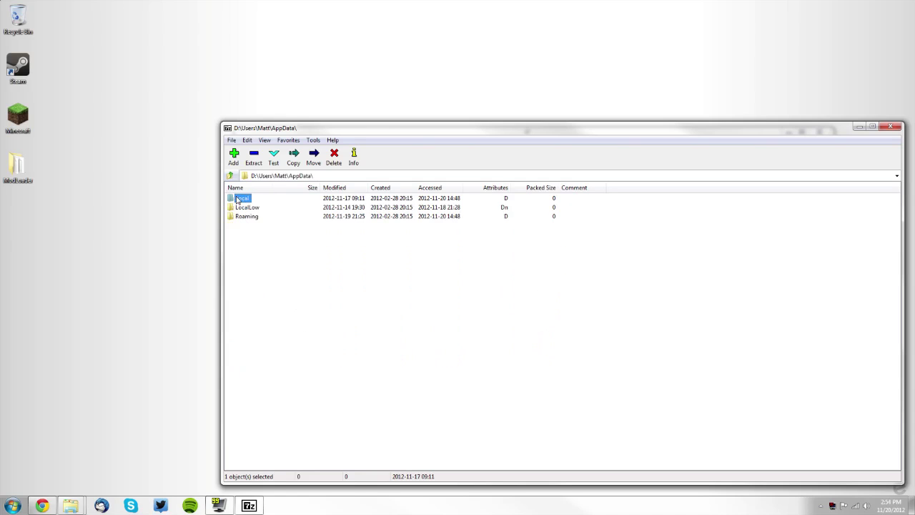
double_click(244, 216)
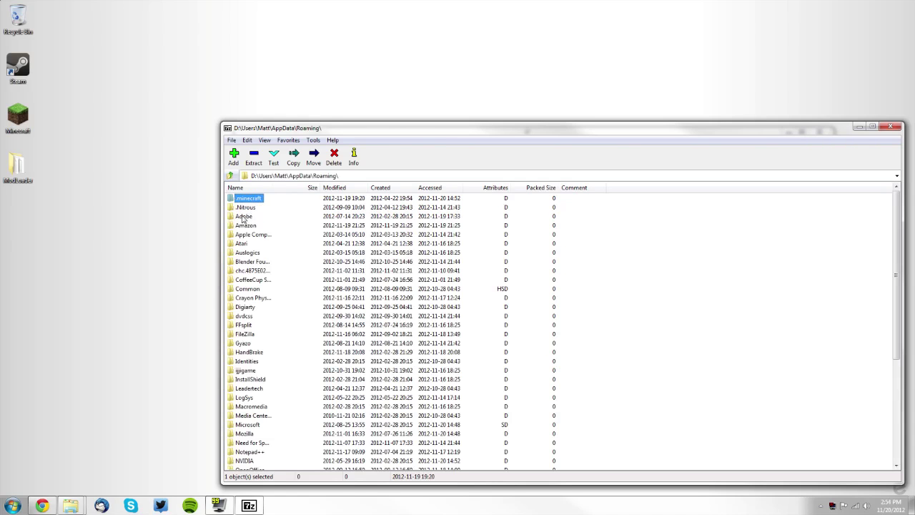
double_click(247, 198)
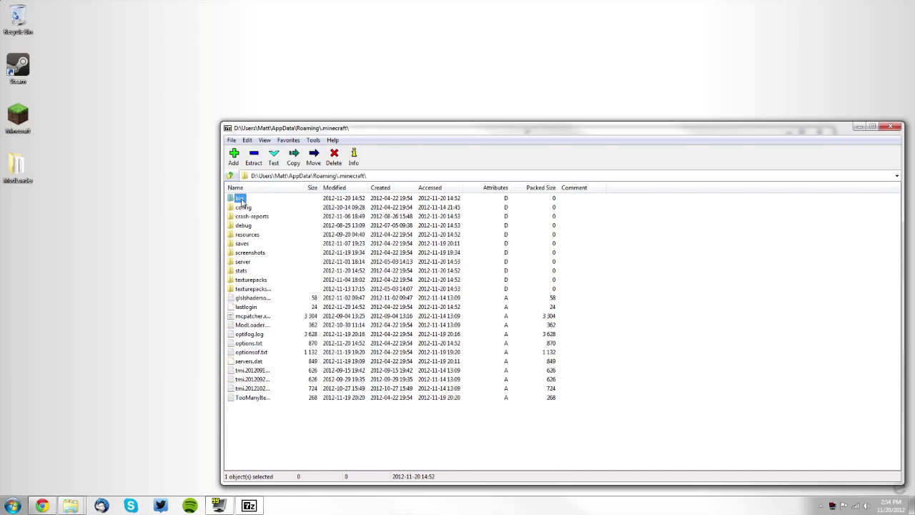
double_click(241, 198)
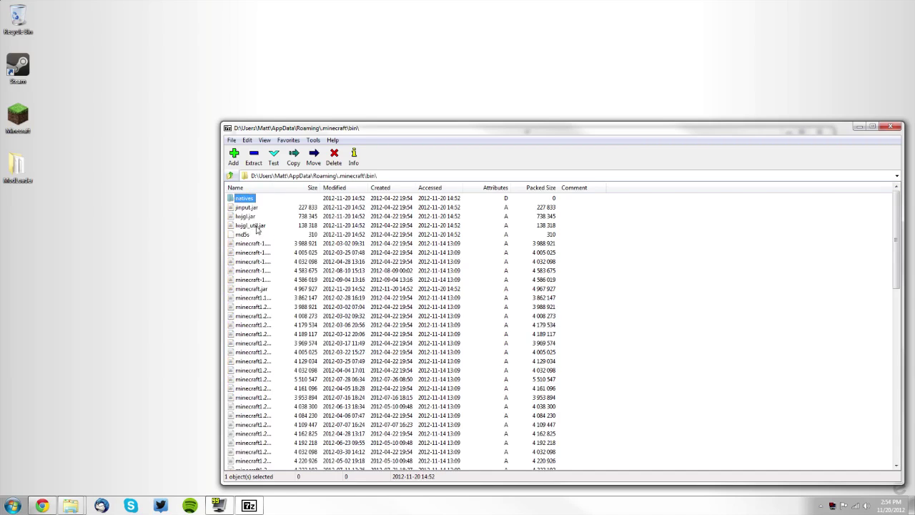
double_click(247, 290)
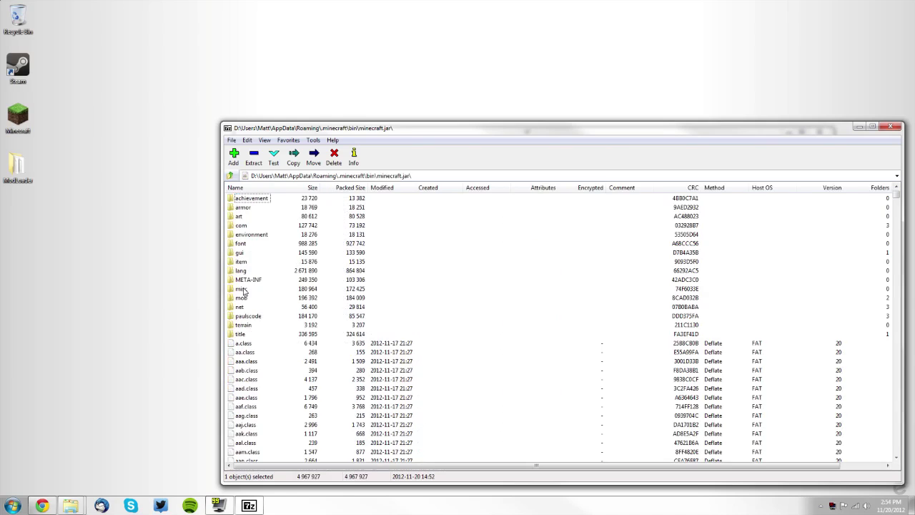
- Delete the META-INF folder from inside minecraft.jar
drag(421, 125, 281, 68)
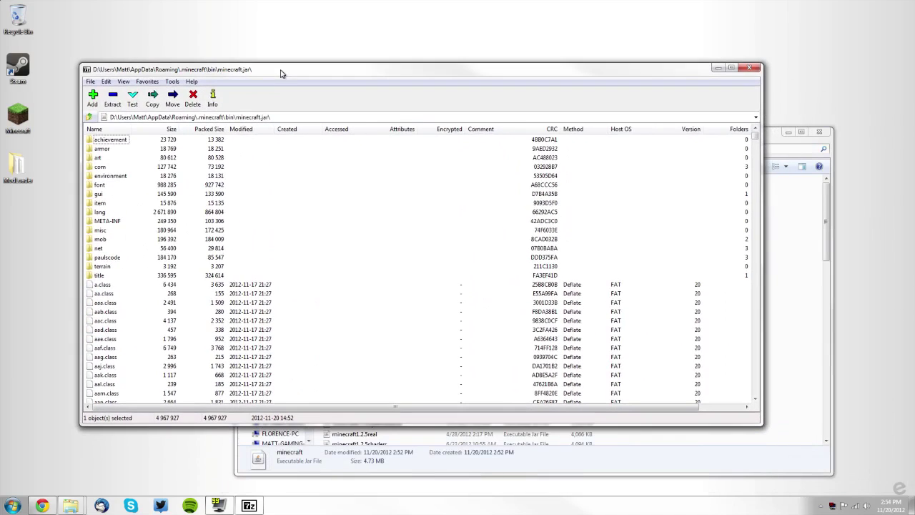
click(104, 224)
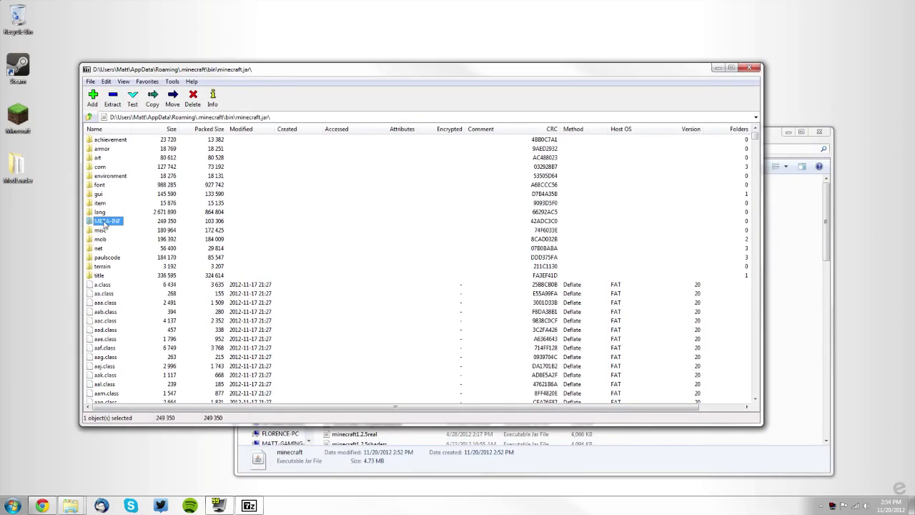
key(Delete)
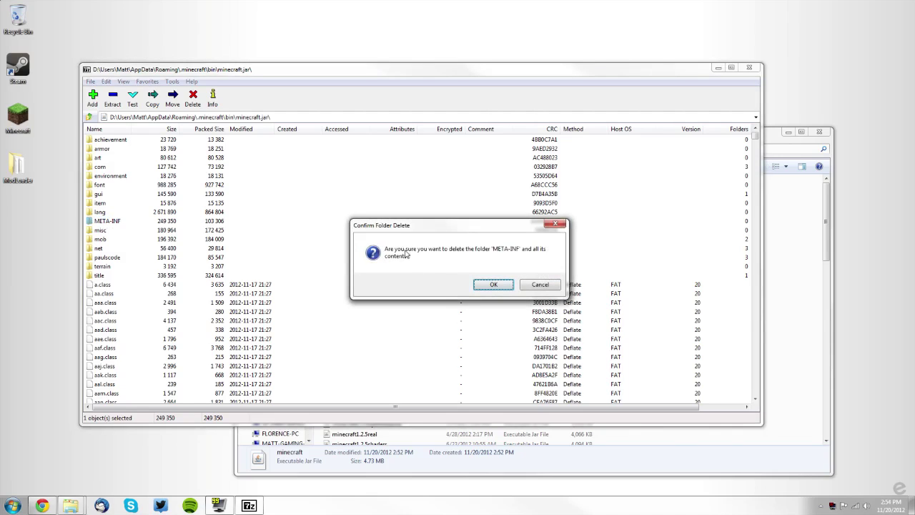
click(481, 287)
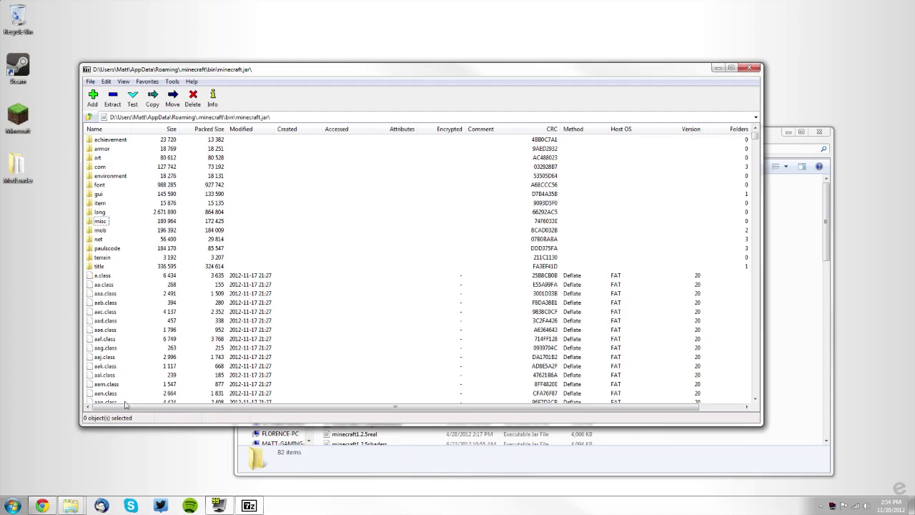
- Copy all 29 ModLoader class files from the ModLoader folder into minecraft.jar, then close 7-Zip
click(73, 504)
click(66, 471)
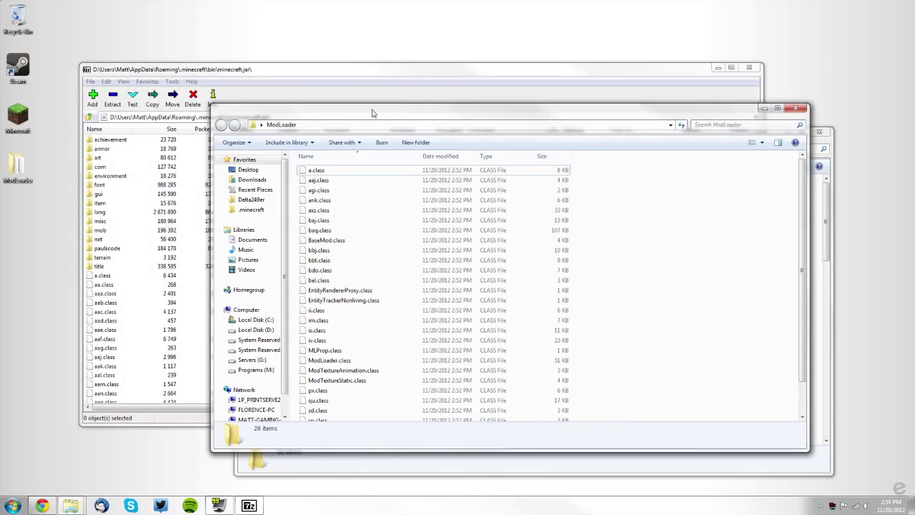
drag(381, 118, 462, 152)
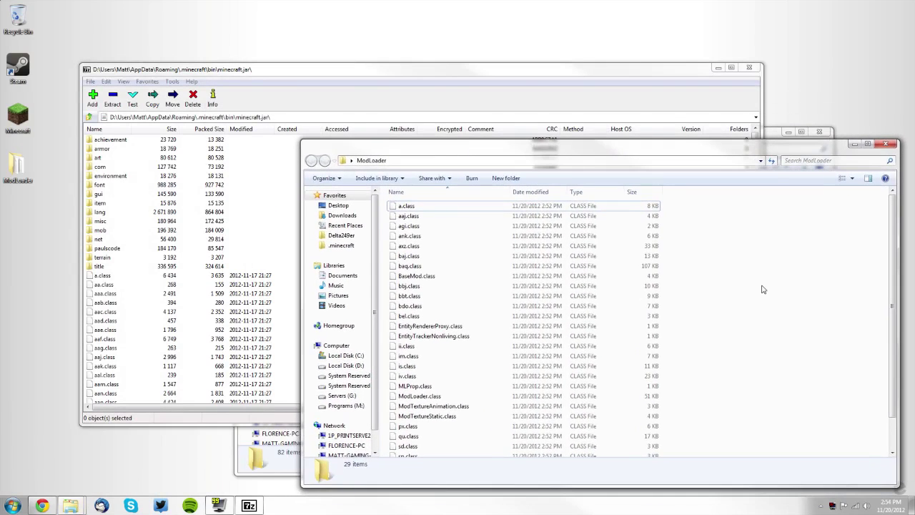
key(ctrl+a)
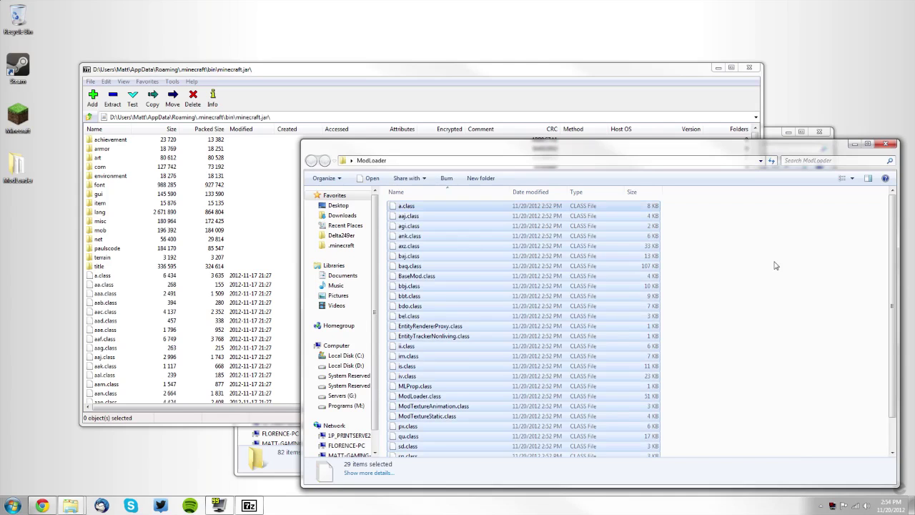
scroll(779, 344, down, 2)
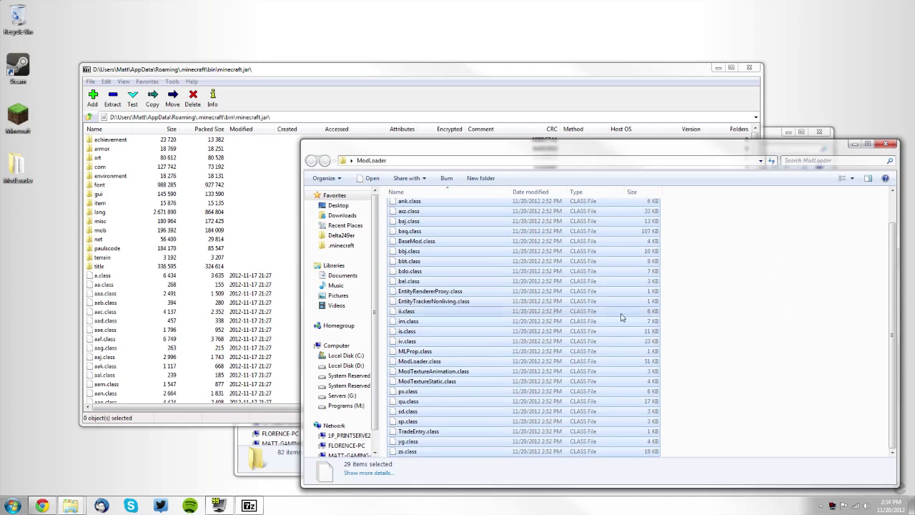
drag(448, 339, 307, 103)
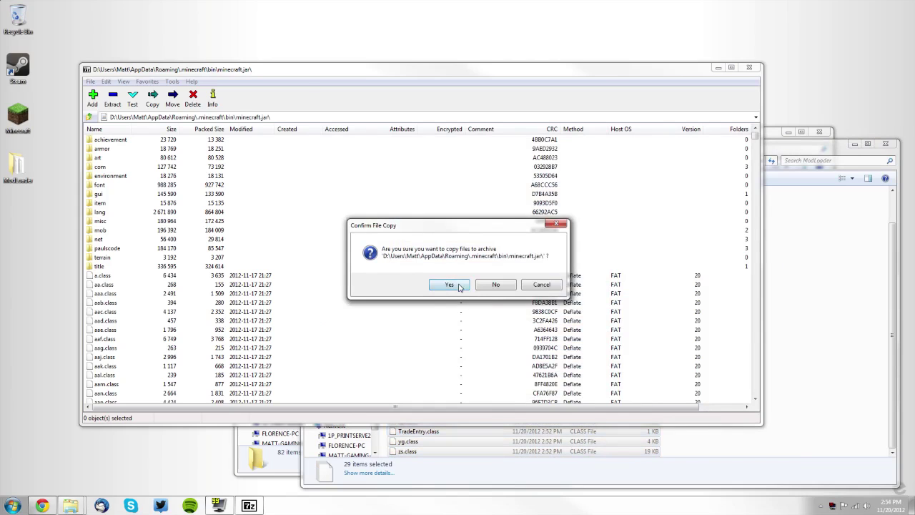
click(450, 284)
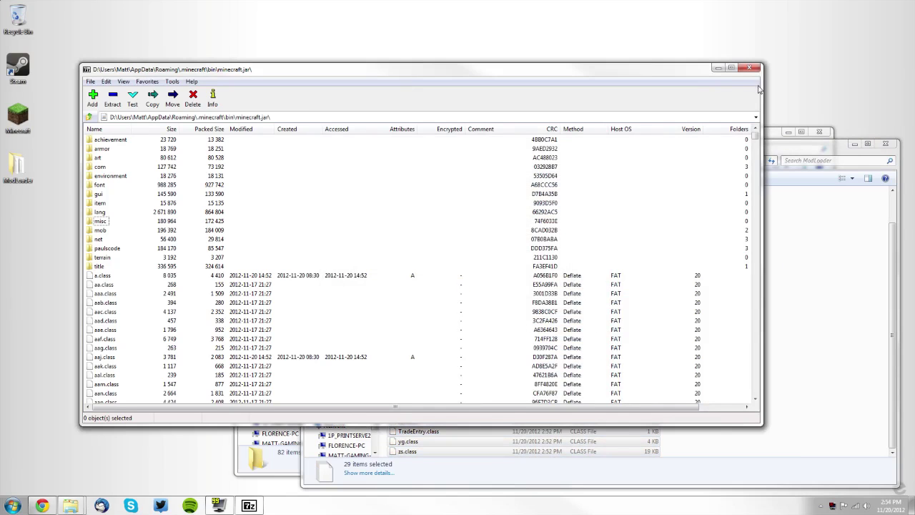
click(749, 68)
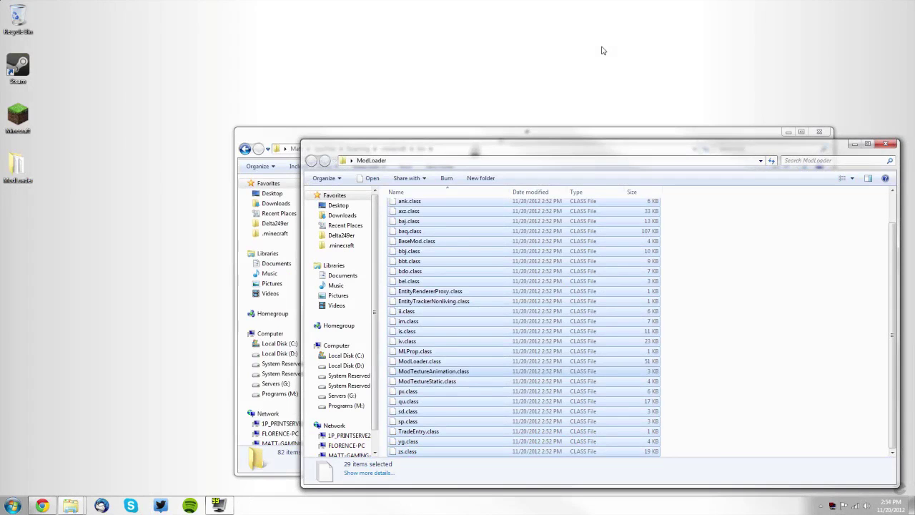